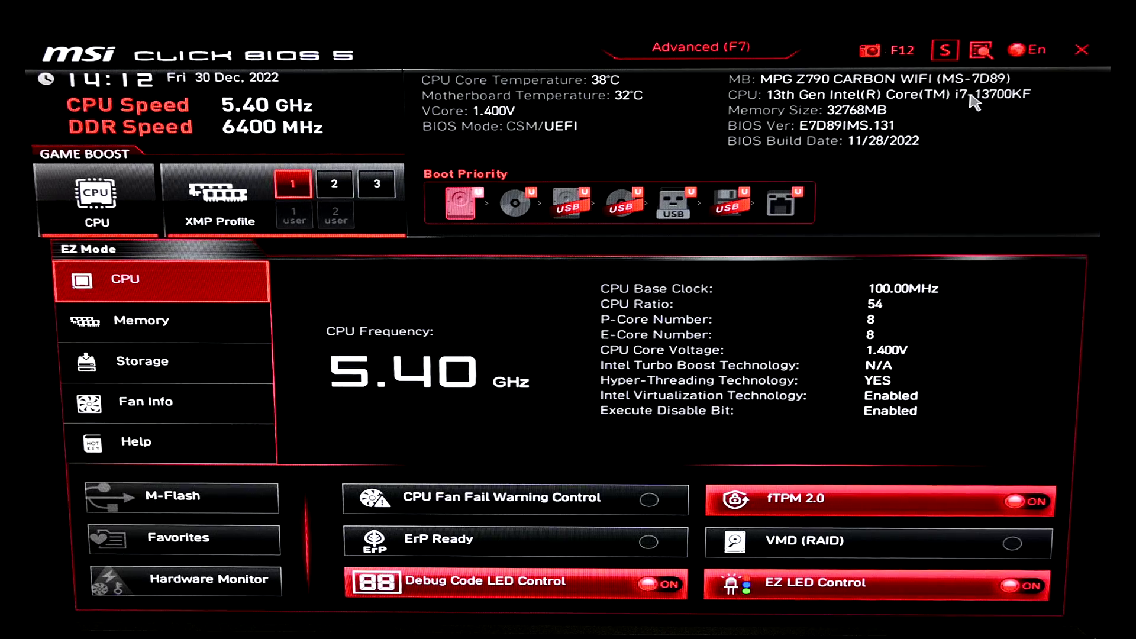
- Switch the BIOS to Advanced mode and open the motherboard Settings page
{"action": "key", "text": "F7"}
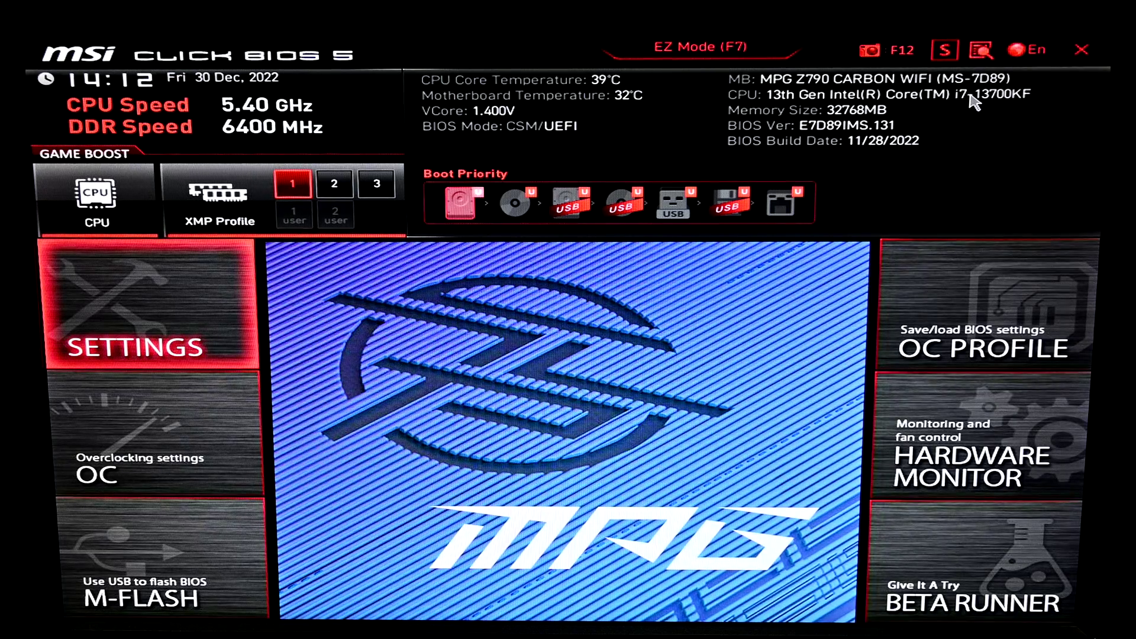
{"action": "key", "text": "Left"}
{"action": "key", "text": "Down"}
{"action": "key", "text": "Left"}
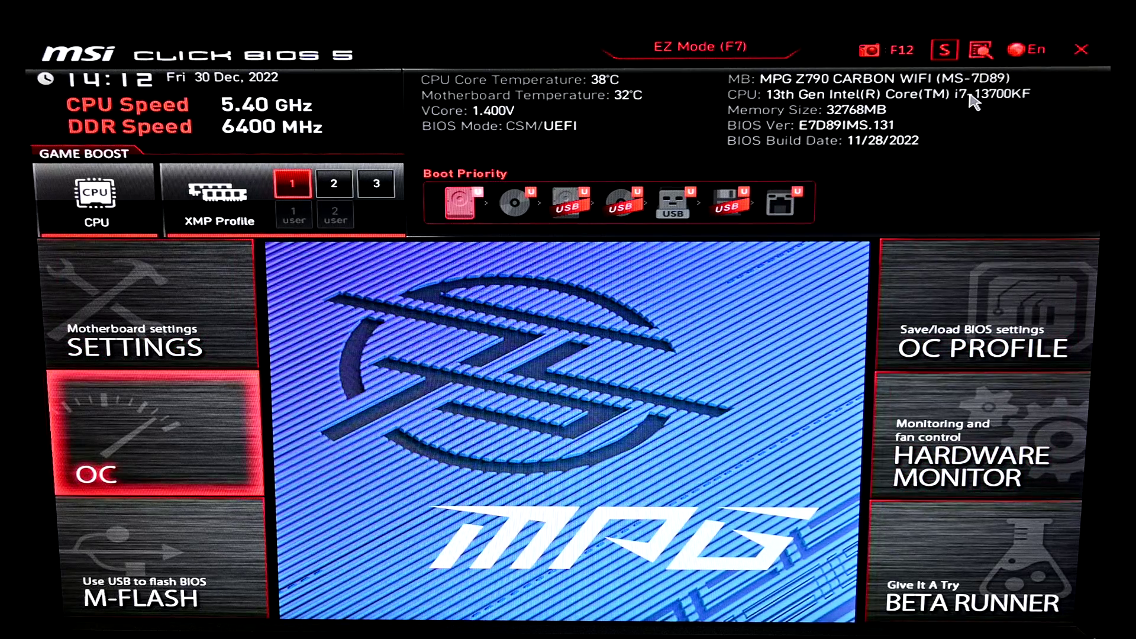
{"action": "key", "text": "Down"}
{"action": "key", "text": "Right"}
{"action": "key", "text": "Left"}
{"action": "key", "text": "Up"}
{"action": "key", "text": "Up"}
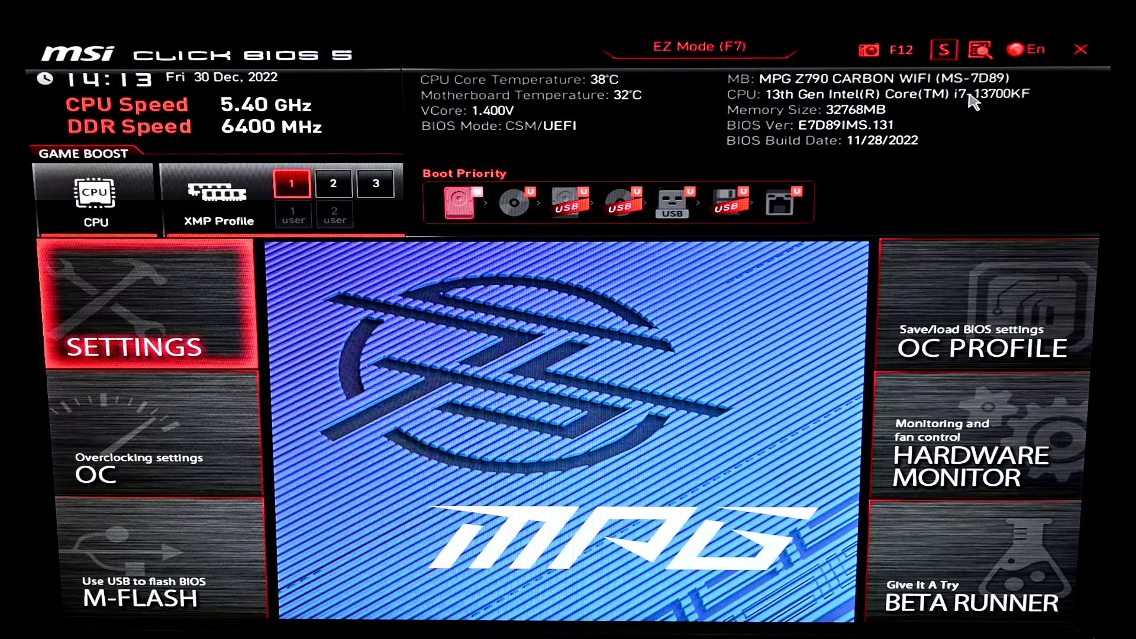
{"action": "key", "text": "Return"}
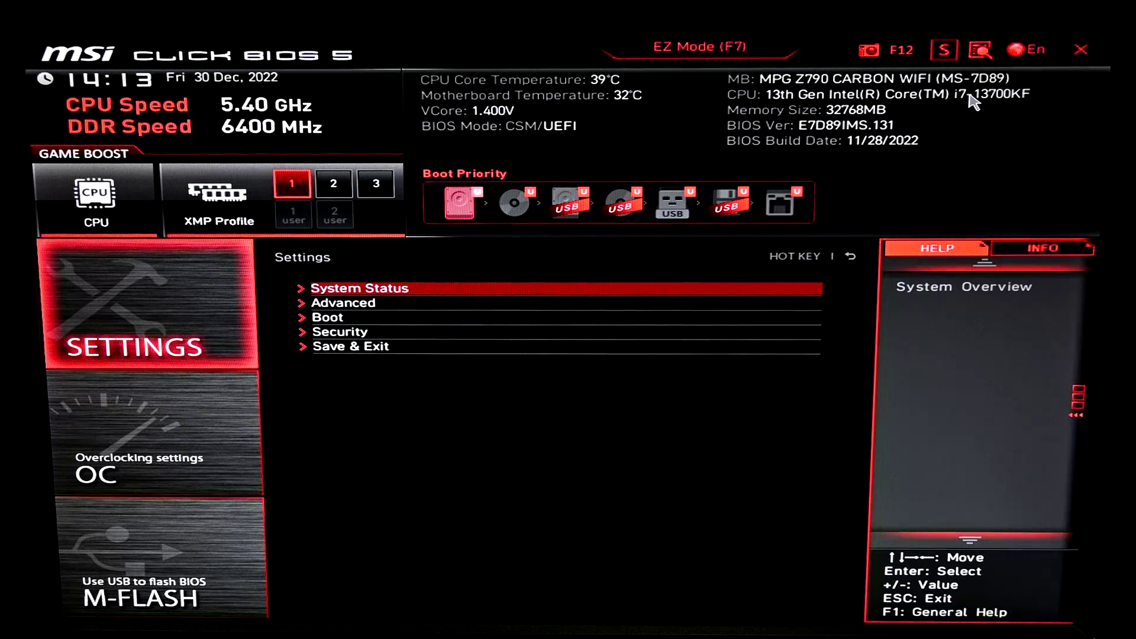
- Leave the Settings page and open the OC page with the overclocking settings
{"action": "key", "text": "Escape"}
{"action": "key", "text": "Down"}
{"action": "key", "text": "Return"}
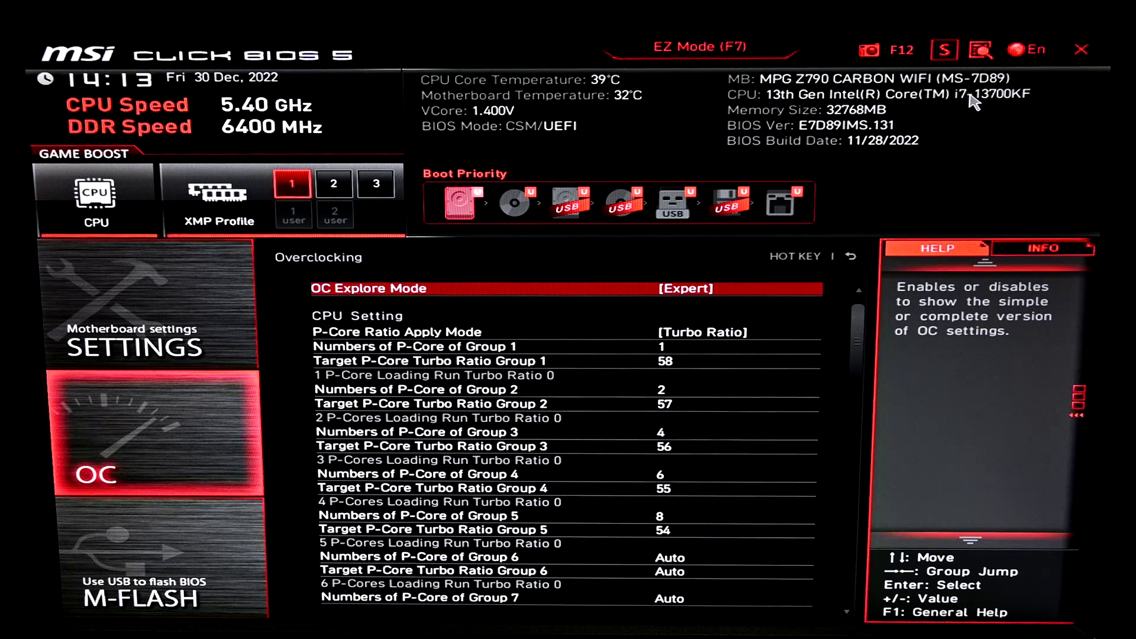
- Examine the core counts and target turbo ratios of the P-Core groups, down to Per P-Core Ratio Limit
{"action": "key", "text": "Down"}
{"action": "key", "text": "Down"}
{"action": "key", "text": "Down"}
{"action": "key", "text": "Down"}
{"action": "key", "text": "Down"}
{"action": "key", "text": "Down"}
{"action": "key", "text": "Down"}
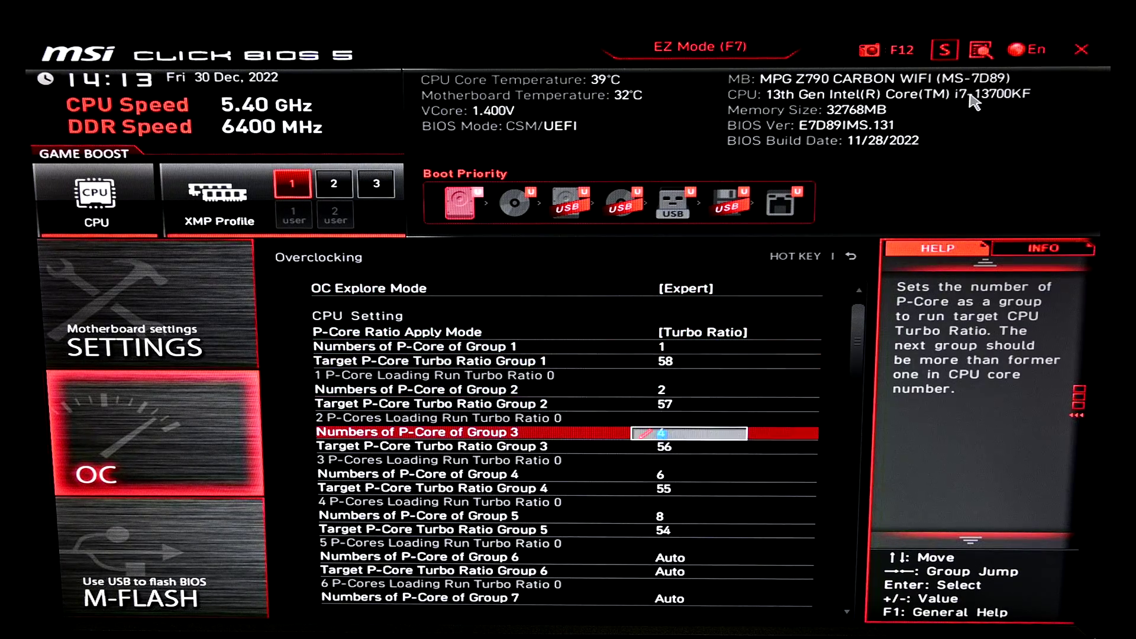
{"action": "key", "text": "Down"}
{"action": "key", "text": "Down"}
{"action": "key", "text": "Down"}
{"action": "key", "text": "Down"}
{"action": "key", "text": "Down"}
{"action": "key", "text": "Down"}
{"action": "key", "text": "Down"}
{"action": "key", "text": "Down"}
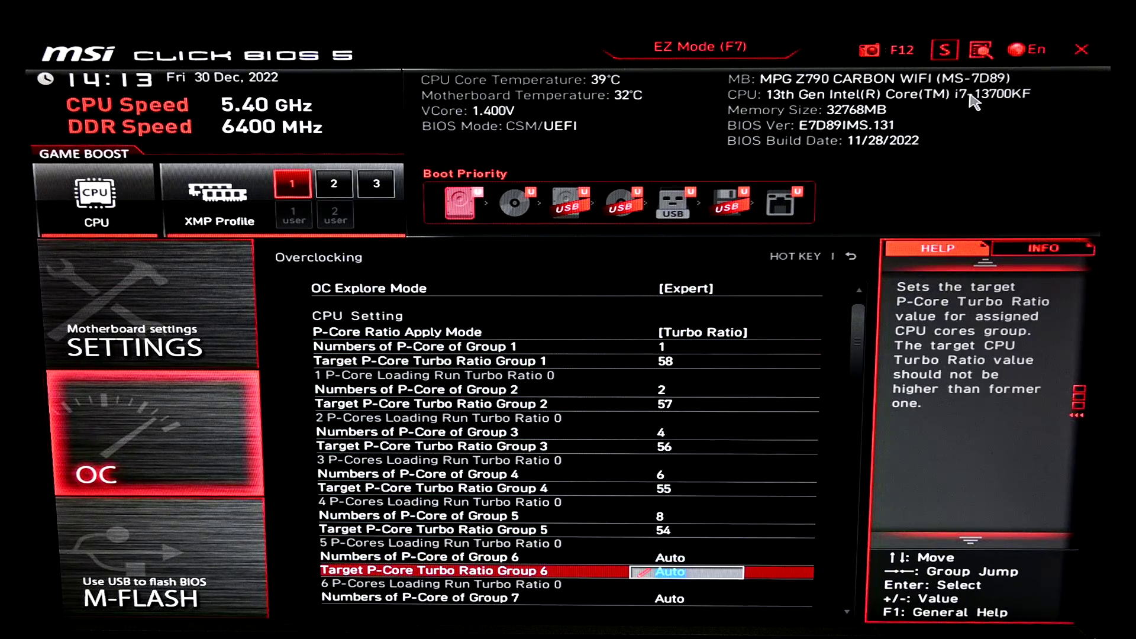
{"action": "key", "text": "Down"}
{"action": "key", "text": "Down"}
{"action": "key", "text": "Down"}
{"action": "key", "text": "Down"}
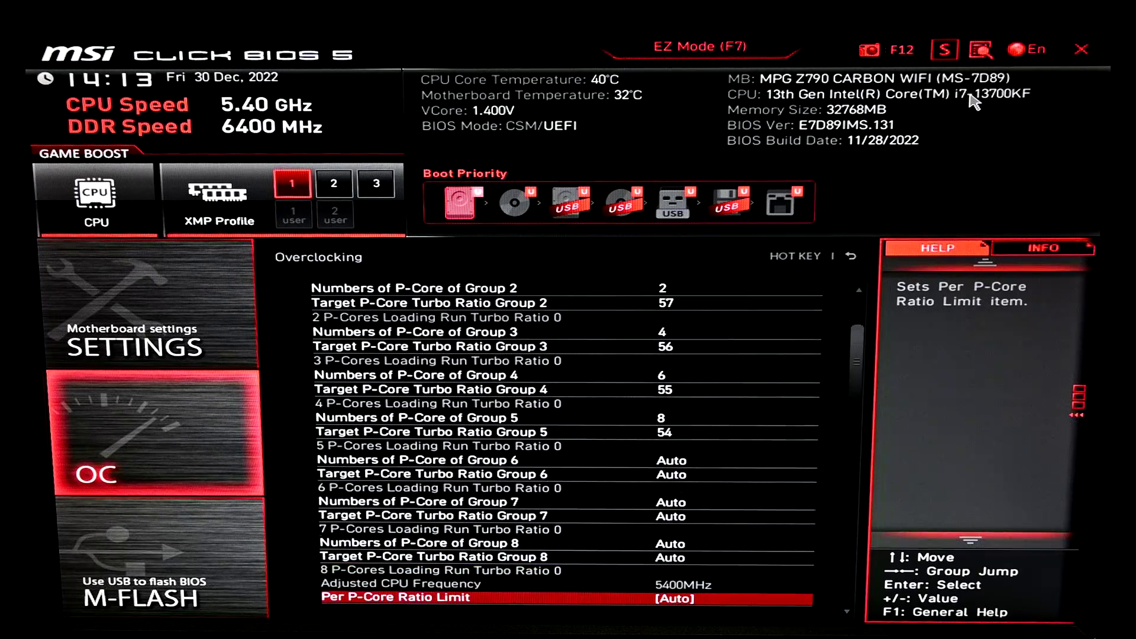
- Examine the E-Core ratio, AVX control, ring ratio, cooler tuning and CPU base clock settings
{"action": "key", "text": "Down"}
{"action": "key", "text": "Down"}
{"action": "key", "text": "Down"}
{"action": "key", "text": "Down"}
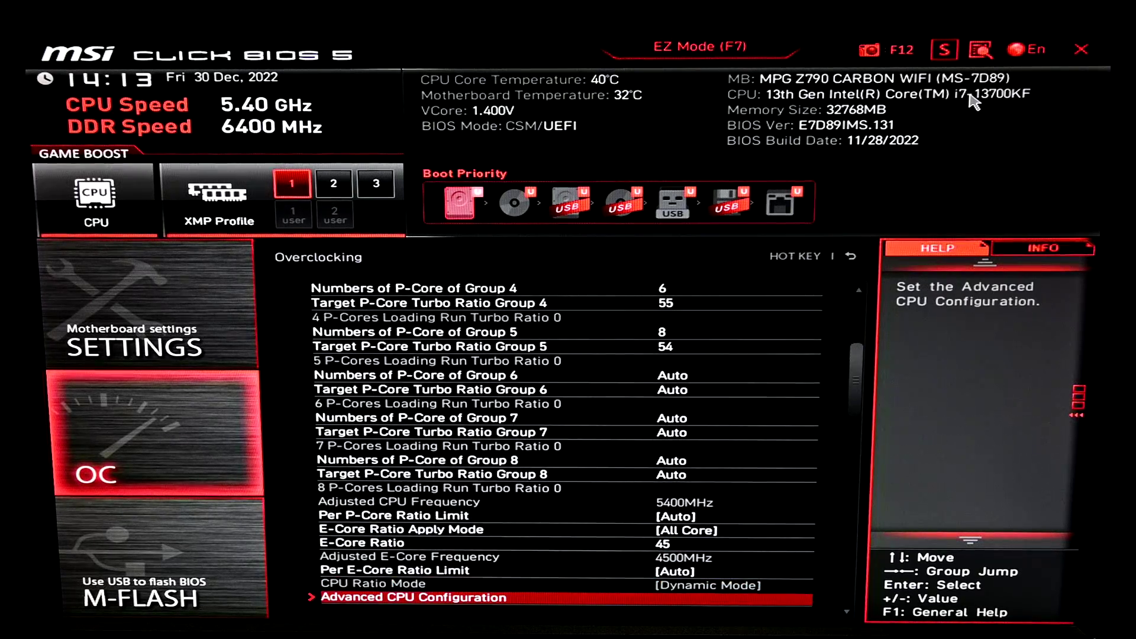
{"action": "key", "text": "Down"}
{"action": "key", "text": "Down"}
{"action": "key", "text": "Down"}
{"action": "key", "text": "Down"}
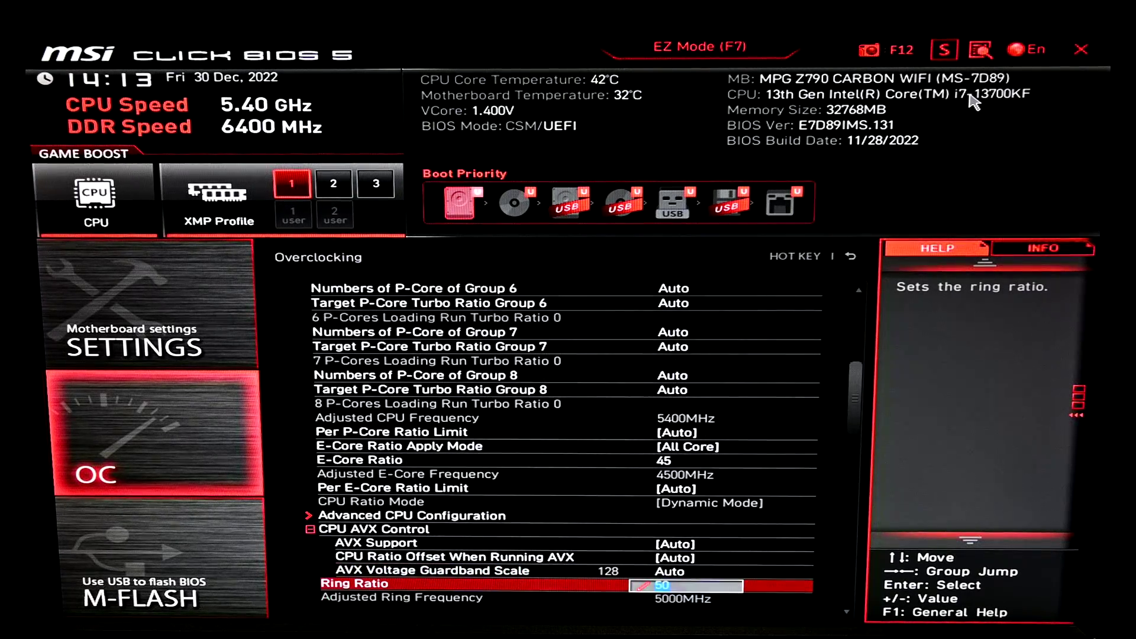
{"action": "key", "text": "Down"}
{"action": "key", "text": "Down"}
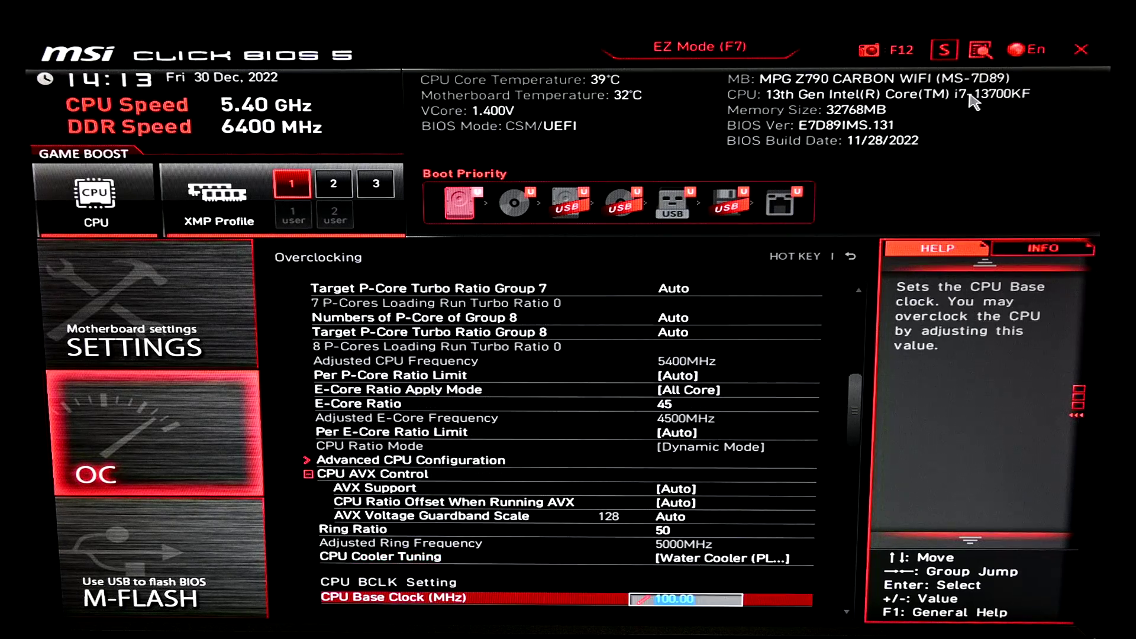
- Examine the DRAM settings, including the XMP profile, DRAM frequency, Memory Try It!, timing mode and Memory Fast Boot
{"action": "key", "text": "Down"}
{"action": "key", "text": "Down"}
{"action": "key", "text": "Down"}
{"action": "key", "text": "Down"}
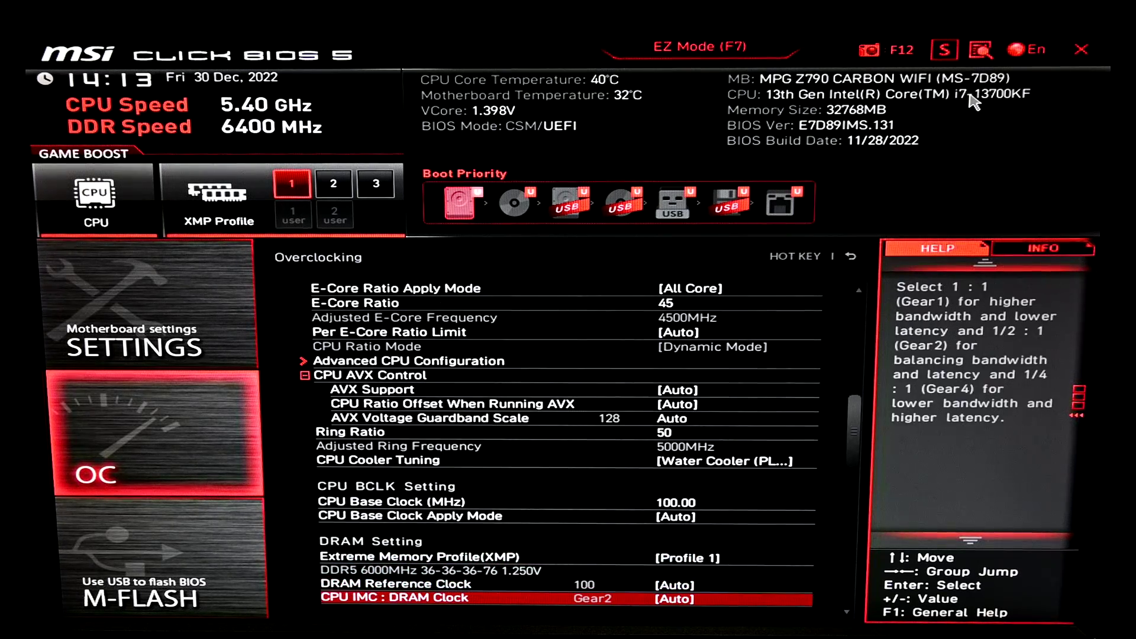
{"action": "key", "text": "Down"}
{"action": "key", "text": "Down"}
{"action": "key", "text": "Down"}
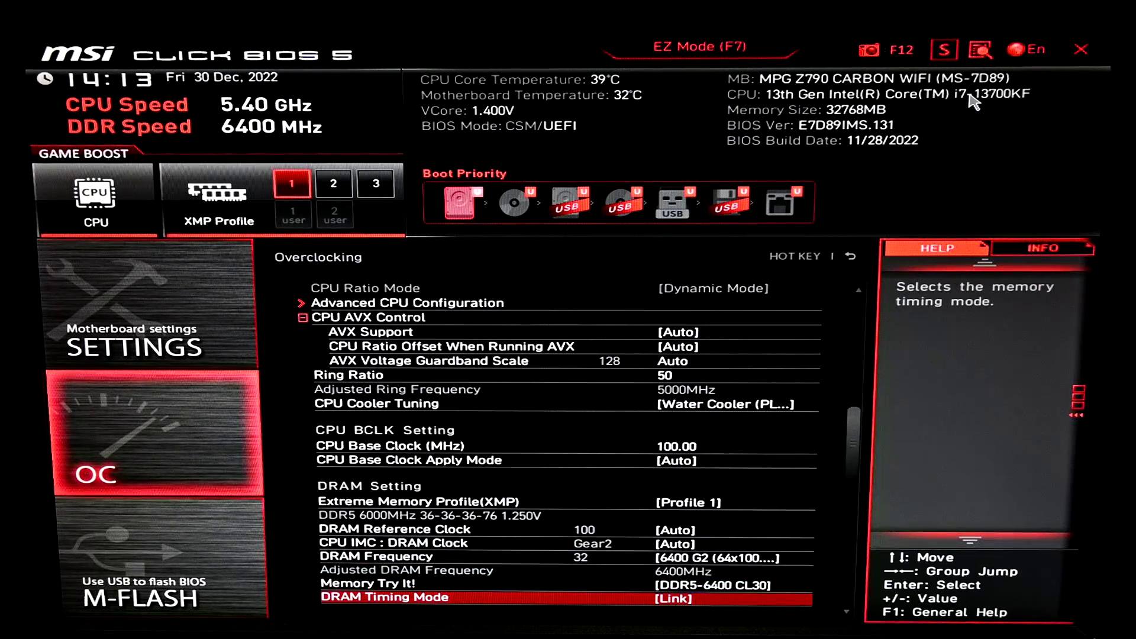
{"action": "key", "text": "Down"}
{"action": "key", "text": "Down"}
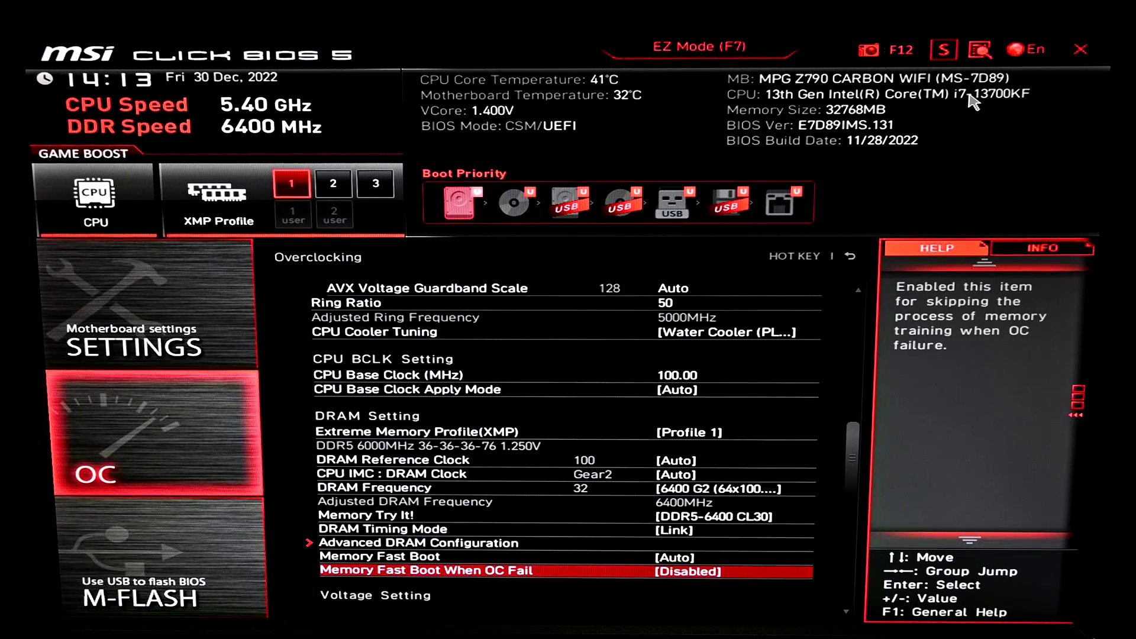
- Examine the voltage settings for the CPU core, E-Core L2 and CPU SA
{"action": "key", "text": "Down"}
{"action": "key", "text": "Down"}
{"action": "key", "text": "Down"}
{"action": "key", "text": "Down"}
{"action": "key", "text": "Down"}
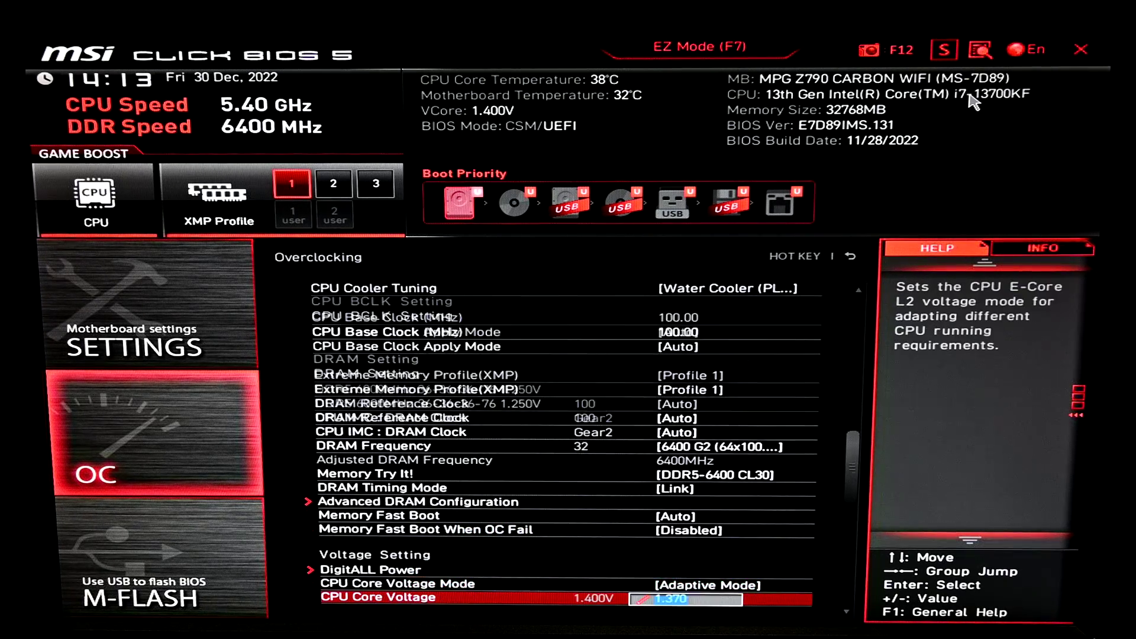
{"action": "key", "text": "Down"}
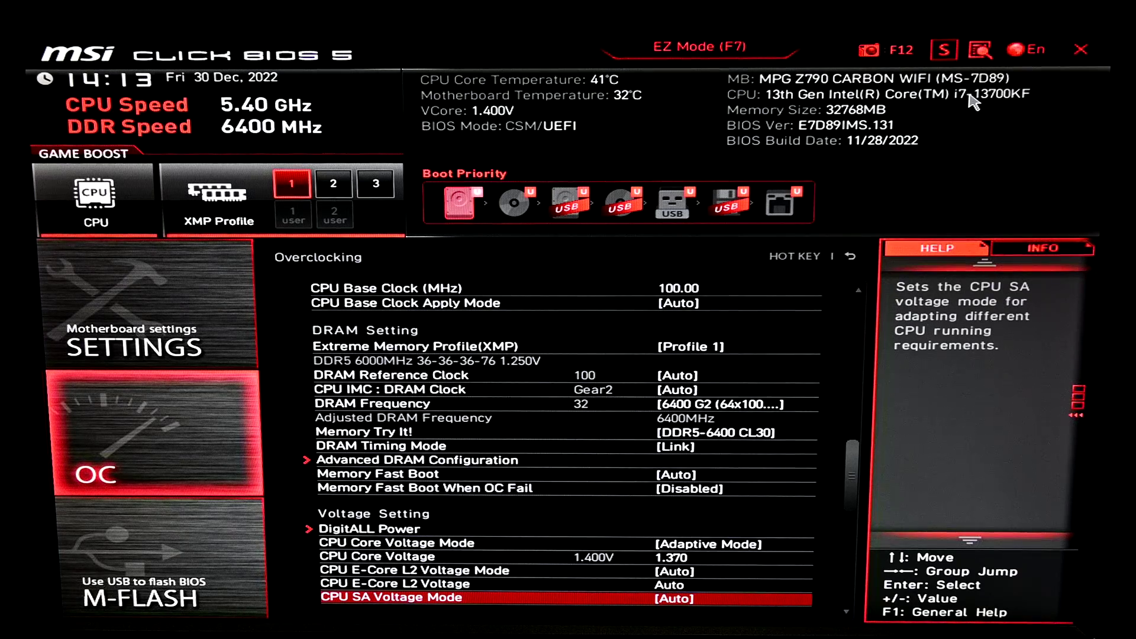
- Return to the DRAM settings and view the Extreme Memory Profile (XMP) options, keeping Profile 1 selected
{"action": "key", "text": "Up"}
{"action": "key", "text": "Up"}
{"action": "key", "text": "Up"}
{"action": "key", "text": "Up"}
{"action": "key", "text": "Up"}
{"action": "key", "text": "Up"}
{"action": "key", "text": "Up"}
{"action": "key", "text": "Up"}
{"action": "key", "text": "Up"}
{"action": "key", "text": "Up"}
{"action": "key", "text": "Up"}
{"action": "key", "text": "Up"}
{"action": "key", "text": "Up"}
{"action": "key", "text": "Up"}
{"action": "key", "text": "Up"}
{"action": "key", "text": "Up"}
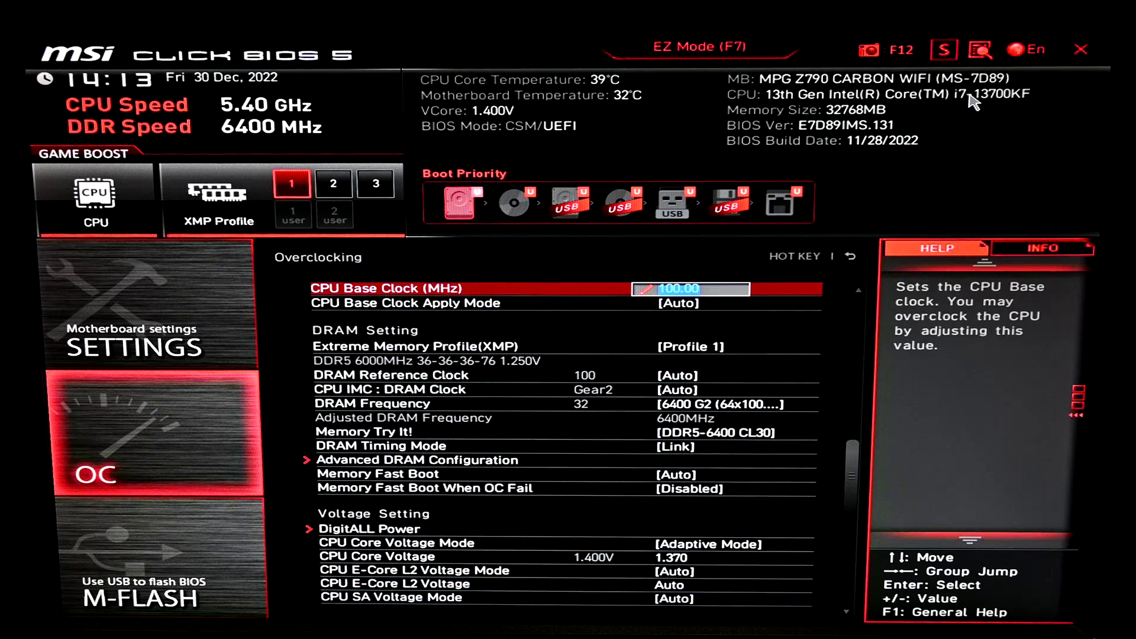
{"action": "key", "text": "Up"}
{"action": "key", "text": "Up"}
{"action": "key", "text": "Up"}
{"action": "key", "text": "Up"}
{"action": "key", "text": "Down"}
{"action": "key", "text": "Down"}
{"action": "key", "text": "Down"}
{"action": "key", "text": "Down"}
{"action": "key", "text": "Down"}
{"action": "key", "text": "Down"}
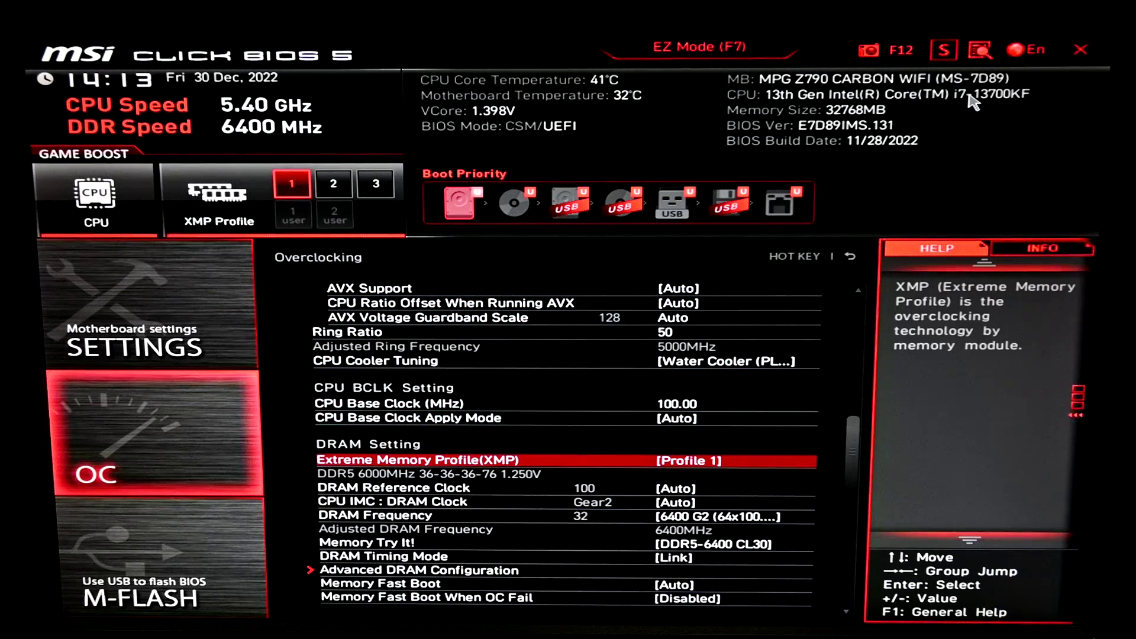
{"action": "key", "text": "Return"}
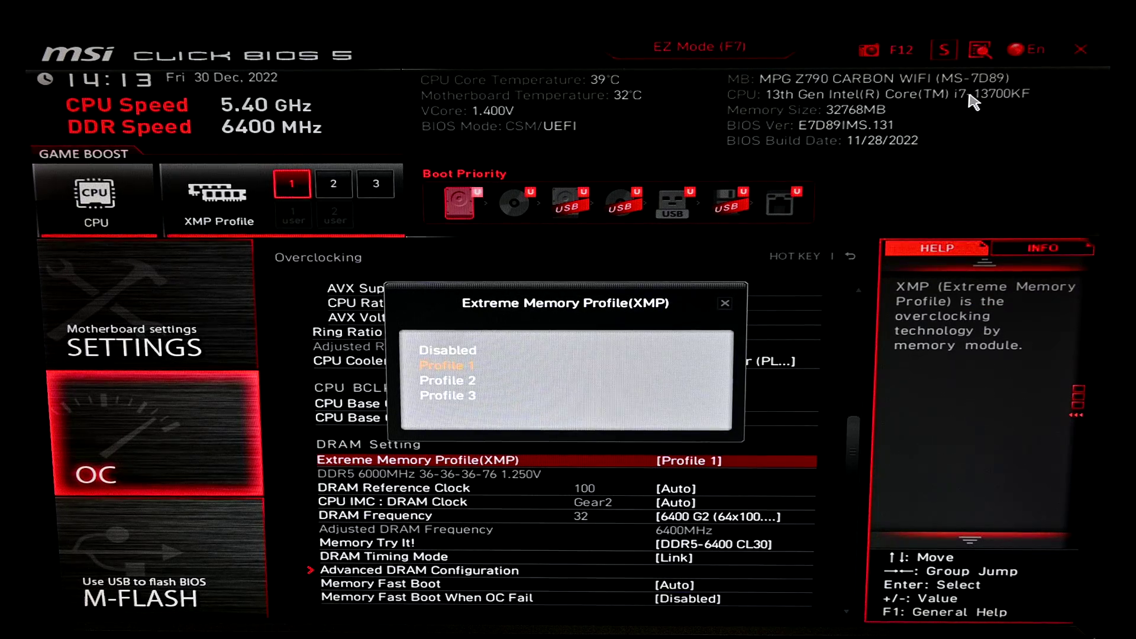
{"action": "key", "text": "Return"}
- Open Advanced DRAM Configuration from the DRAM settings
{"action": "key", "text": "Down"}
{"action": "key", "text": "Down"}
{"action": "key", "text": "Down"}
{"action": "key", "text": "Down"}
{"action": "key", "text": "Down"}
{"action": "key", "text": "Down"}
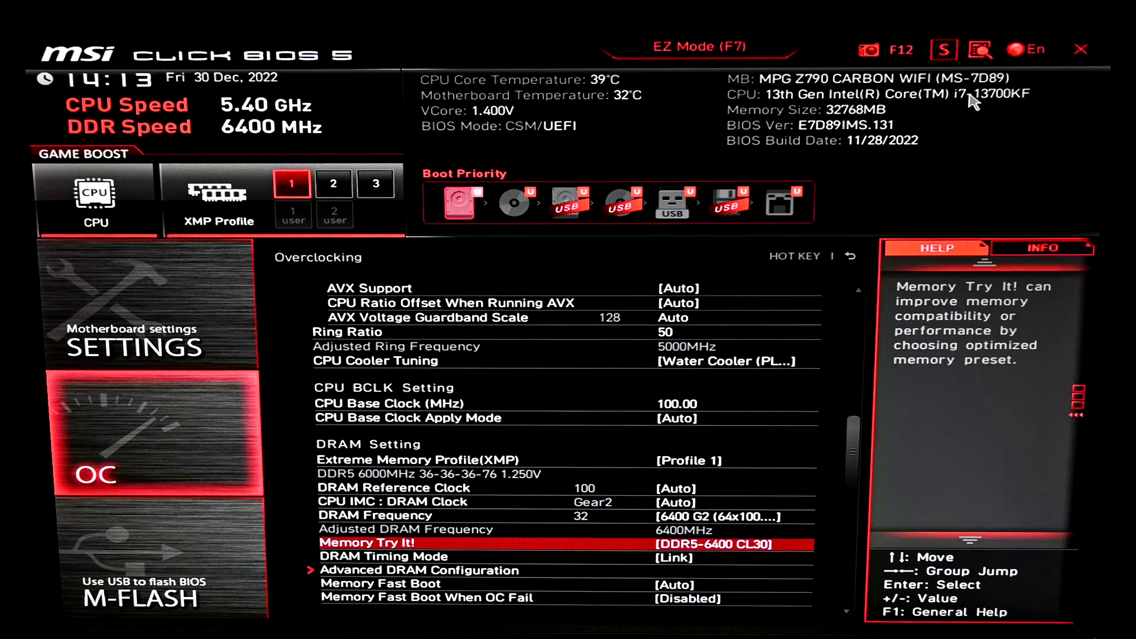
{"action": "key", "text": "Return"}
{"action": "key", "text": "Down"}
{"action": "key", "text": "Down"}
{"action": "key", "text": "Down"}
{"action": "key", "text": "Down"}
{"action": "key", "text": "Down"}
{"action": "key", "text": "Down"}
{"action": "key", "text": "Down"}
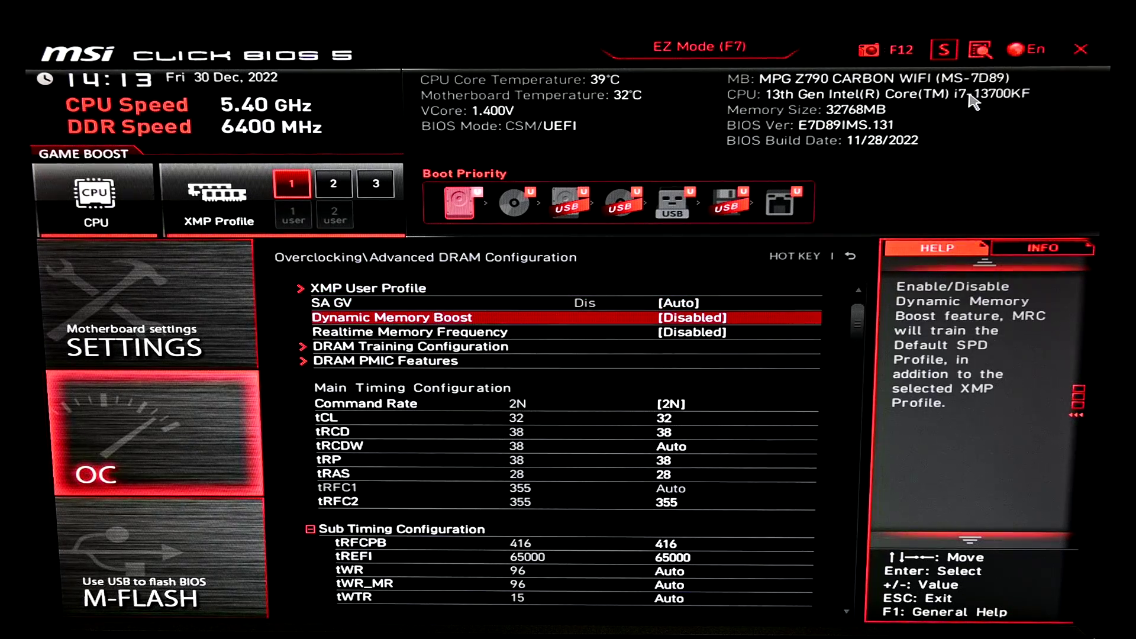
- Examine the main and sub timing values in Advanced DRAM Configuration
{"action": "key", "text": "Down"}
{"action": "key", "text": "Down"}
{"action": "key", "text": "Down"}
{"action": "key", "text": "Down"}
{"action": "key", "text": "Down"}
{"action": "key", "text": "Down"}
{"action": "key", "text": "Down"}
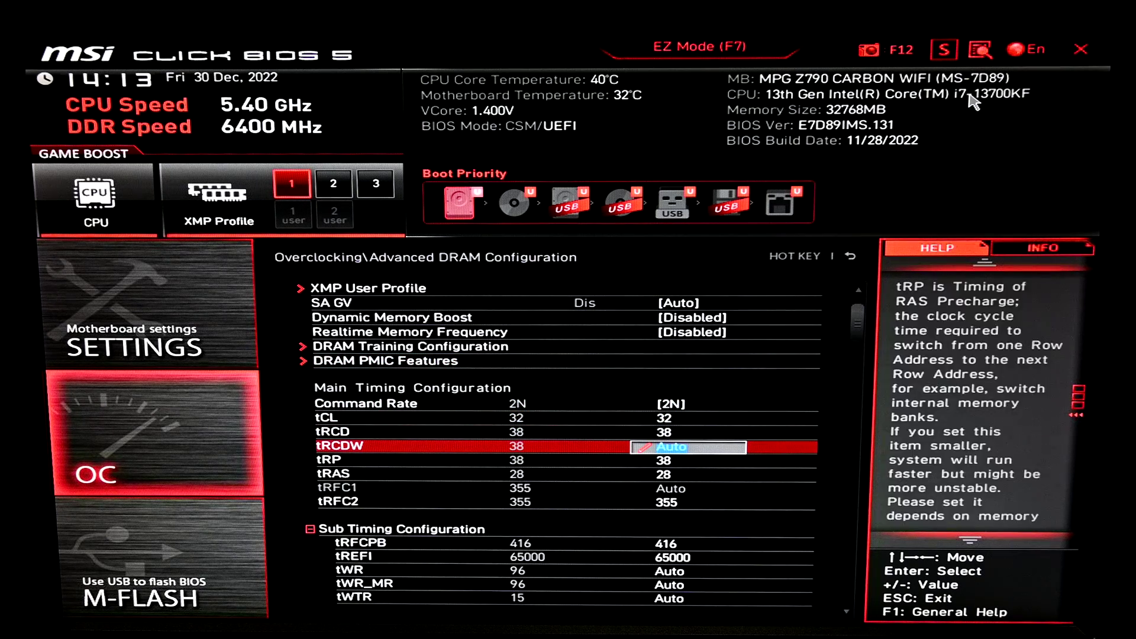
{"action": "key", "text": "Down"}
{"action": "key", "text": "Down"}
{"action": "key", "text": "Down"}
{"action": "key", "text": "Down"}
{"action": "key", "text": "Down"}
{"action": "key", "text": "Down"}
{"action": "key", "text": "Down"}
{"action": "key", "text": "Down"}
{"action": "key", "text": "Down"}
{"action": "key", "text": "Down"}
{"action": "key", "text": "Down"}
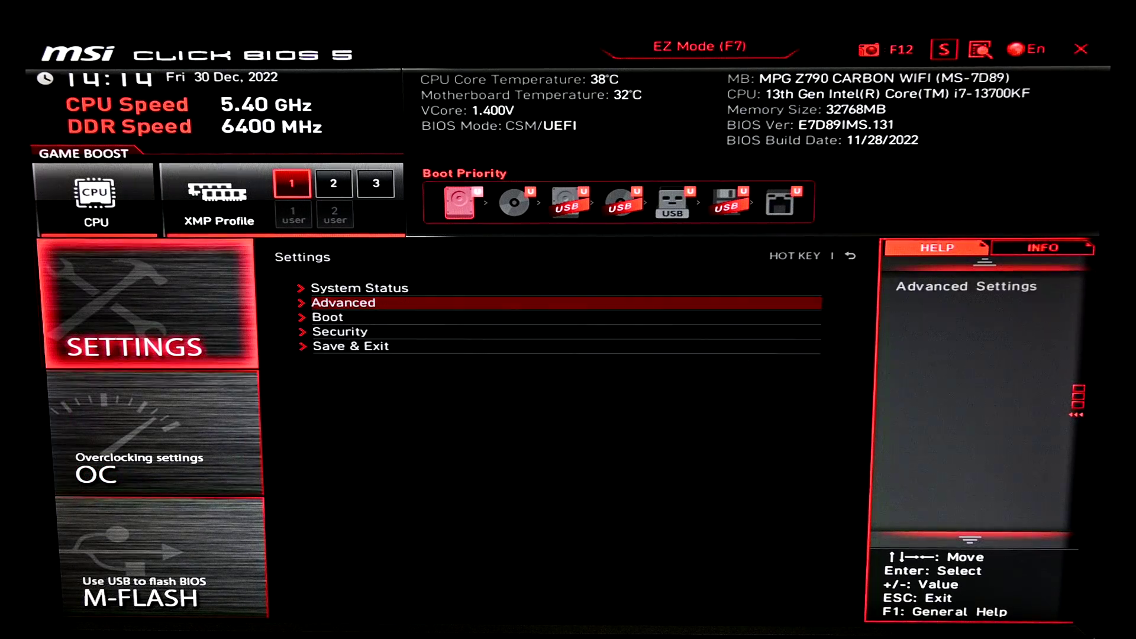
- Open the Advanced group of the motherboard settings
{"action": "key", "text": "Return"}
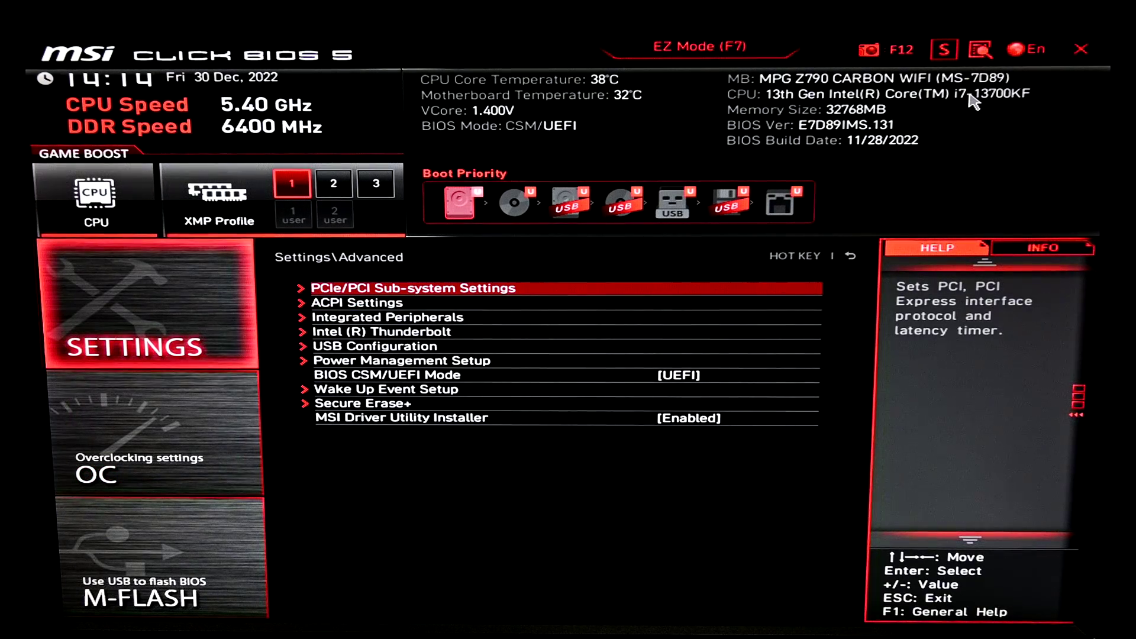